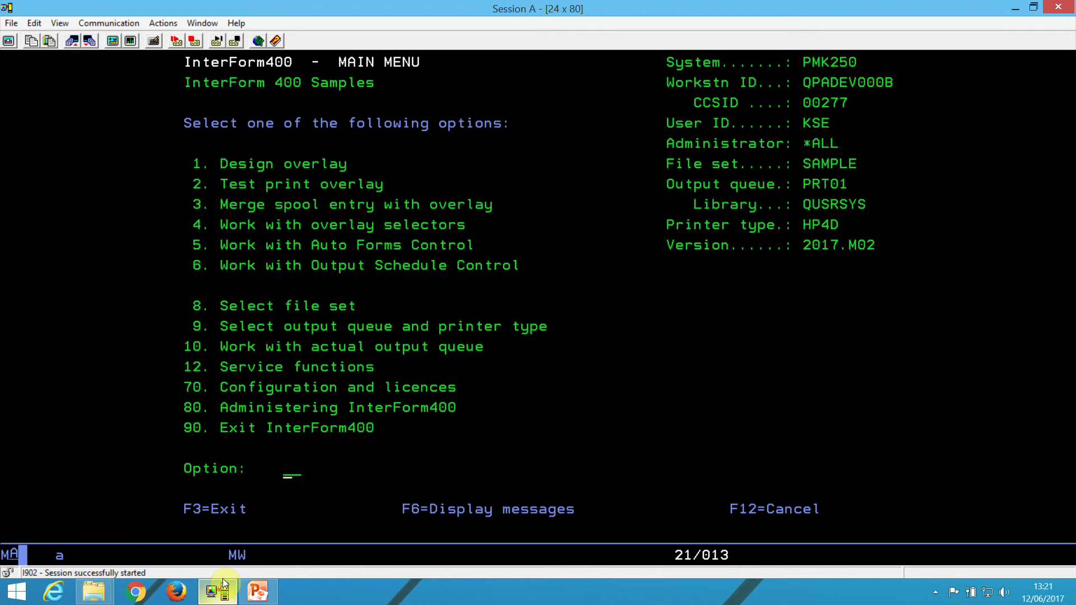
Open the PCL soft fonts list through menu options 80, 4 and 4.
type("80")
key("Return")
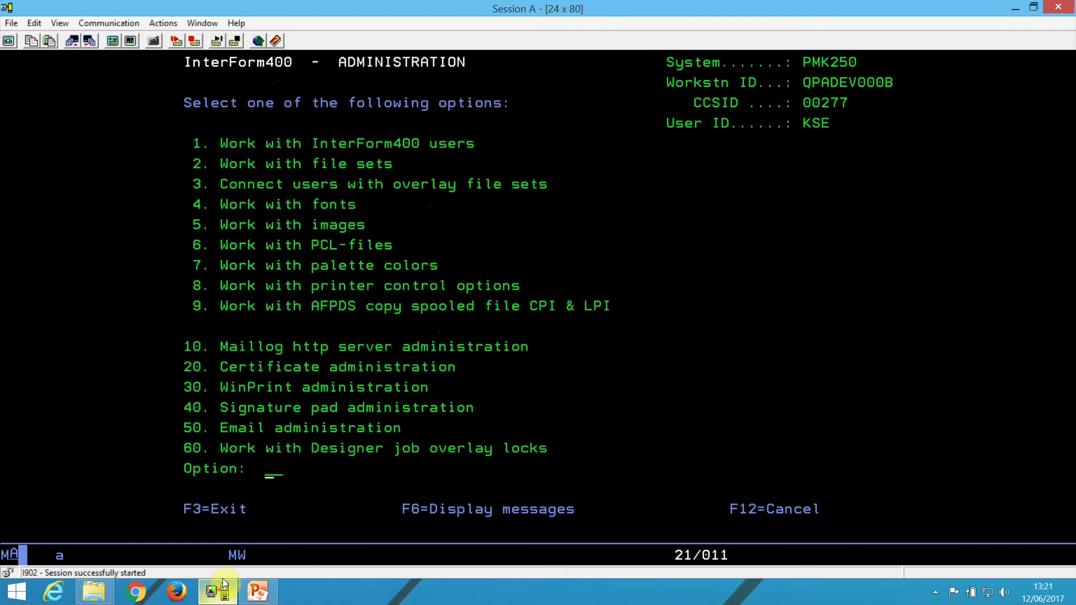
type("4")
key("Return")
type("4")
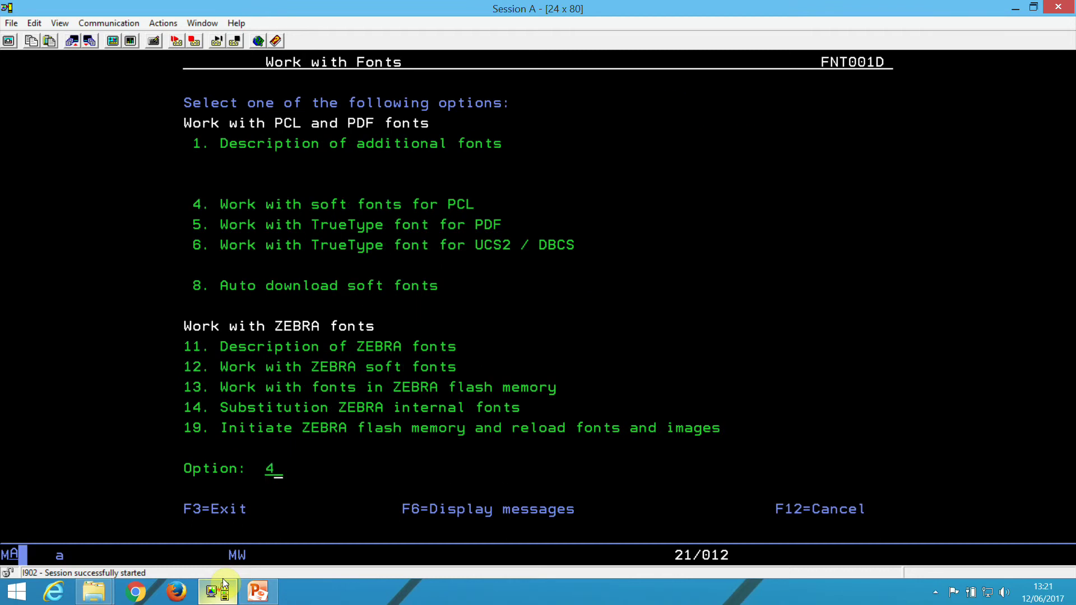
key("Return")
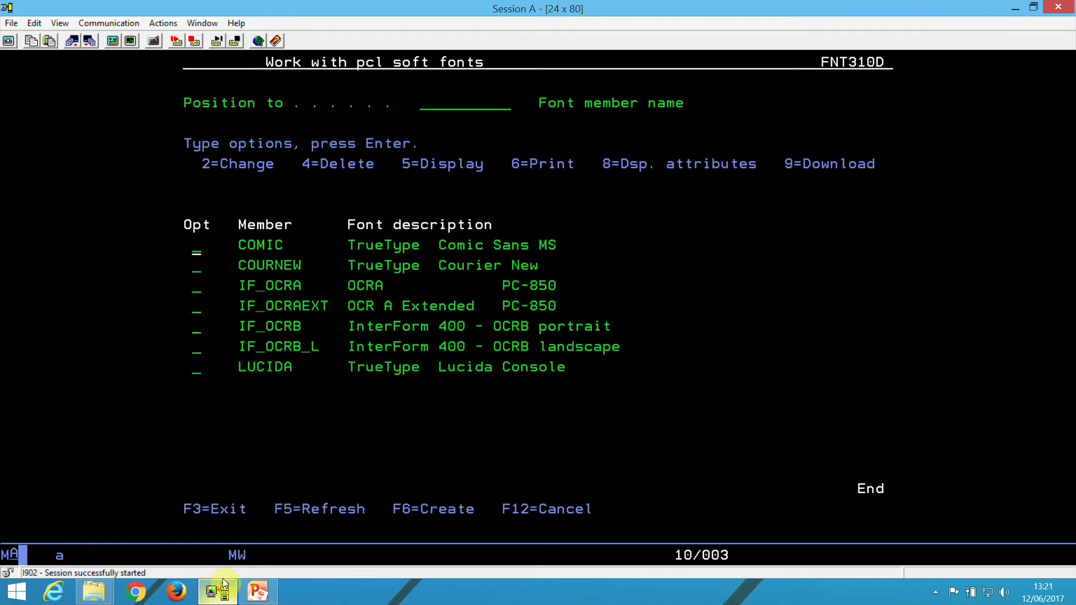
Install ARIAL.TTF as member ARIAL_CYR with symbol set 5 and typeface 16602.
key("F6")
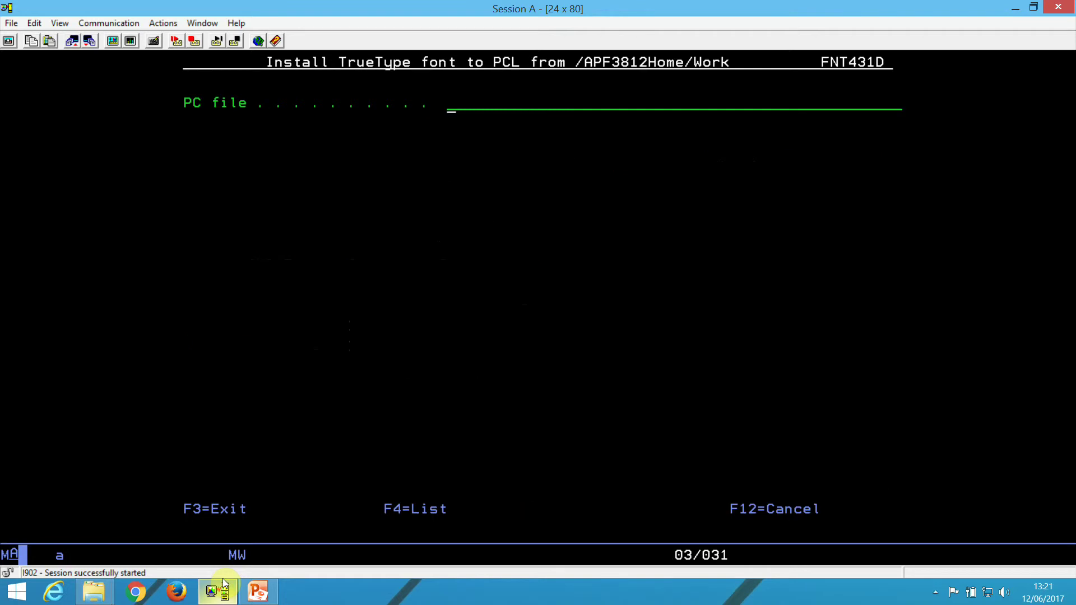
type("ARIAL.TTF")
key("Return")
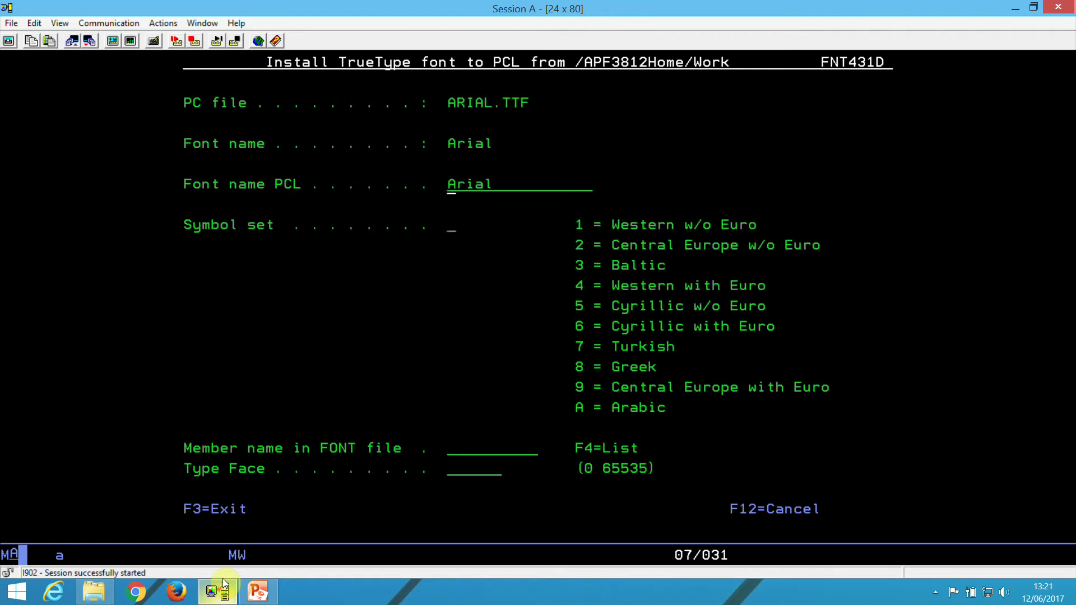
key("Down")
key("Down")
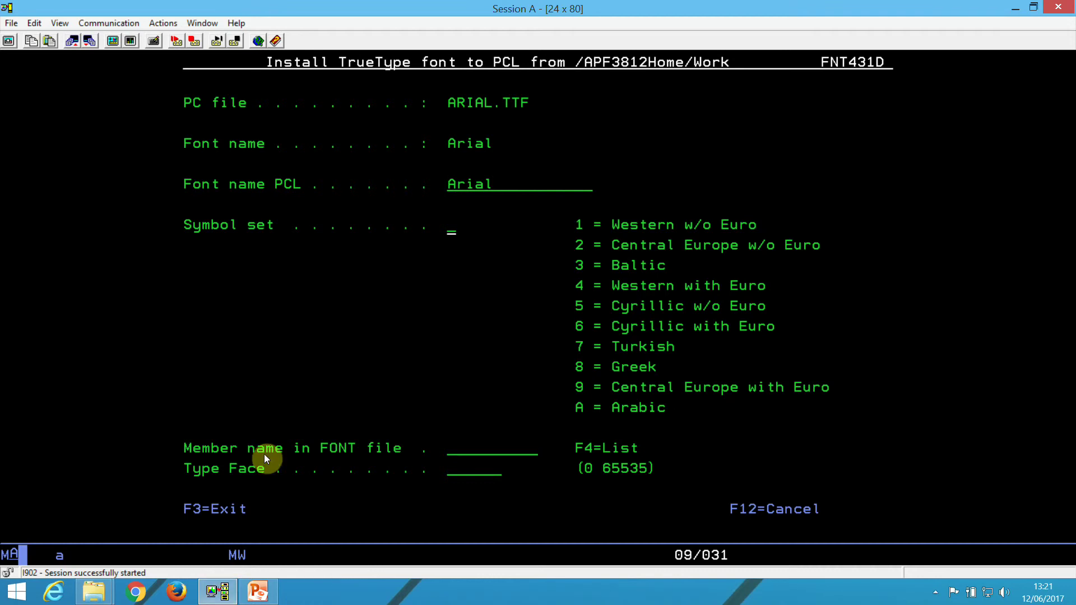
type("5")
type("ARIAL ")
type("CYR")
key("Tab")
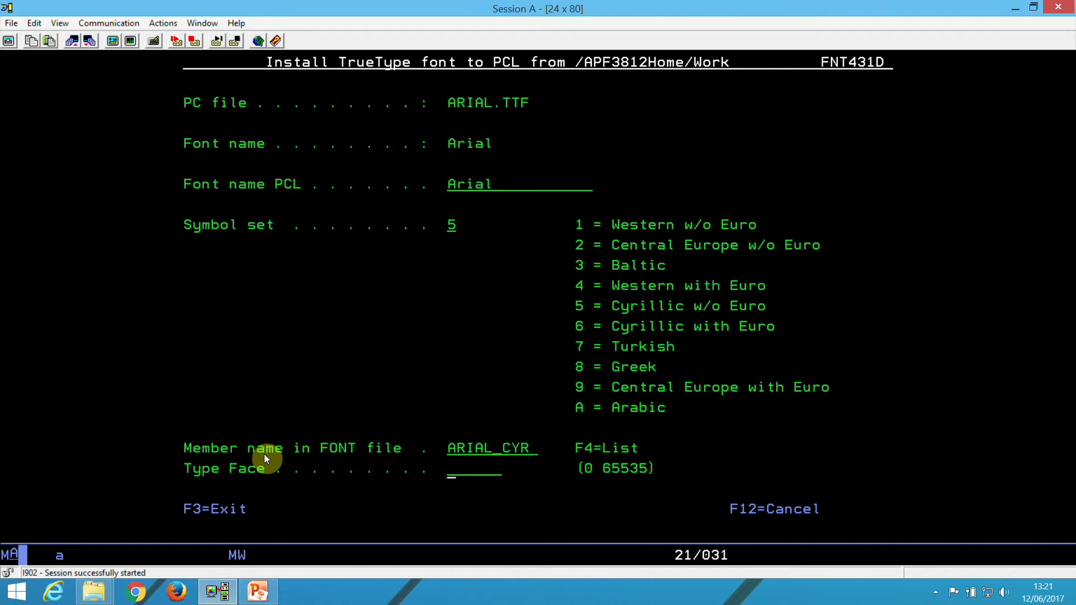
type("16602")
Confirm the ARIAL_CYR install and open the auto download soft fonts settings (option 8).
key("Return")
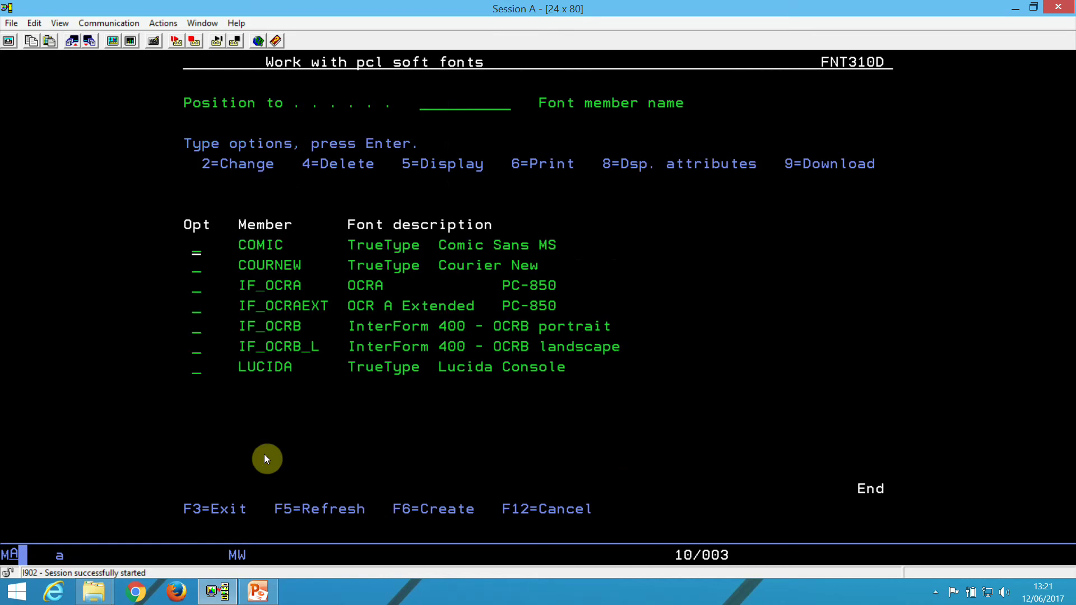
key("F12")
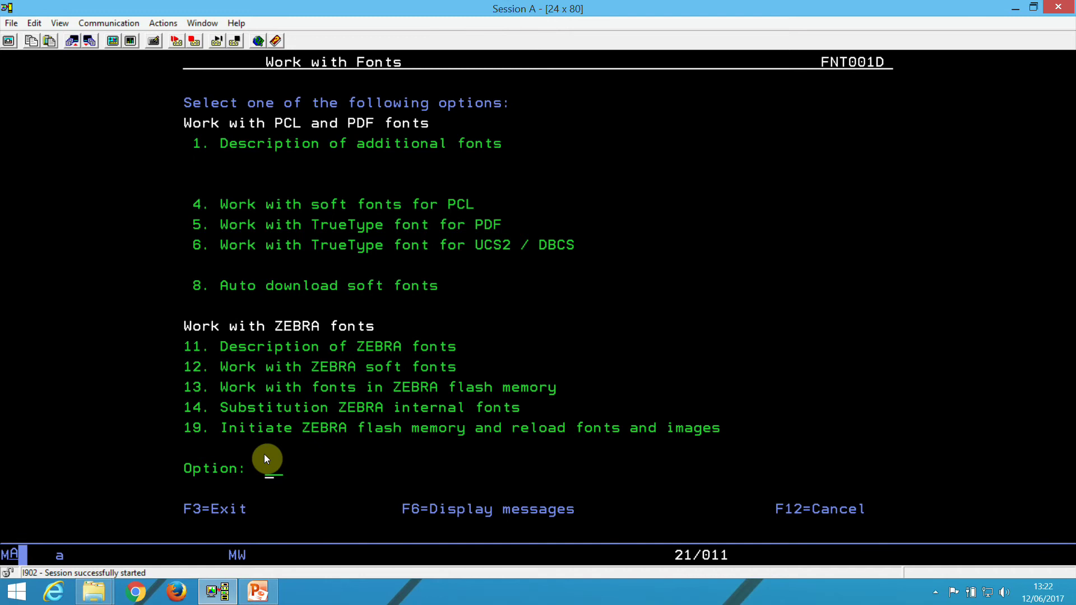
type("8")
key("Return")
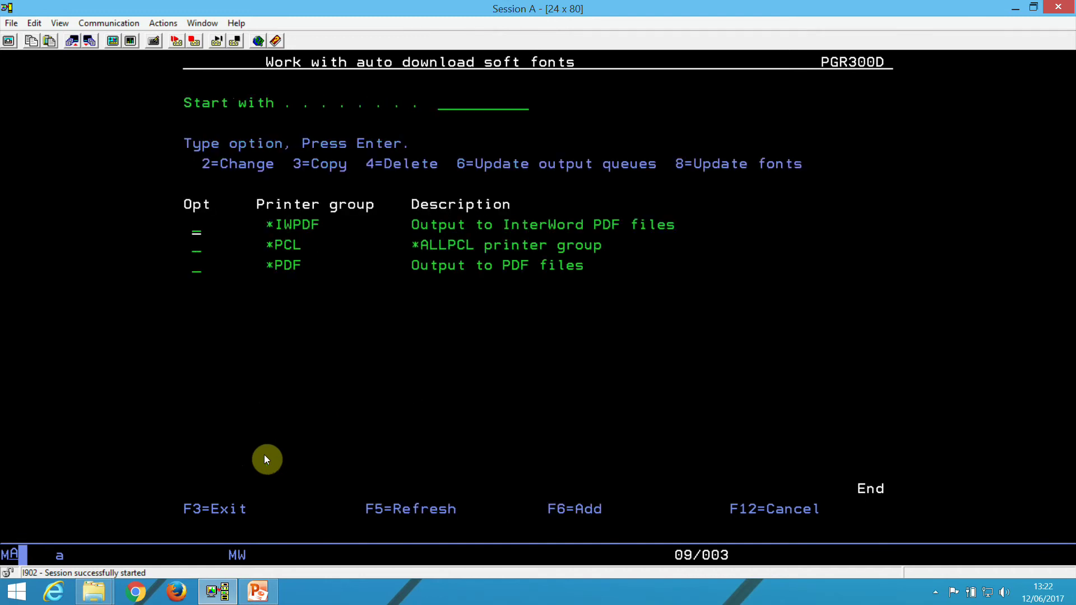
Open the *PCL printer group's auto-download fonts and start adding a new font.
key("Down")
type("8")
key("Return")
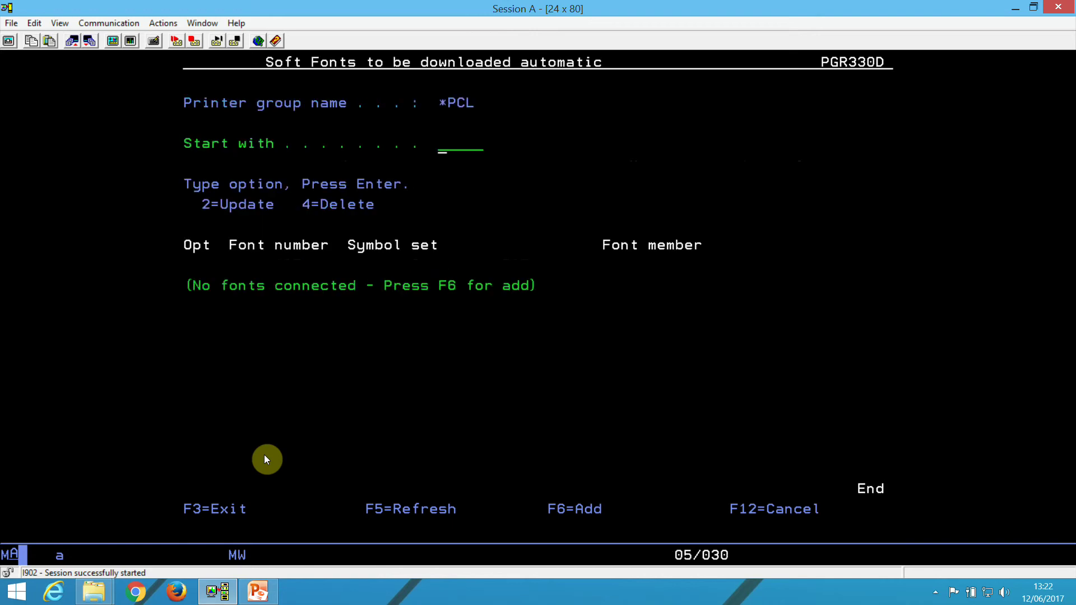
key("F6")
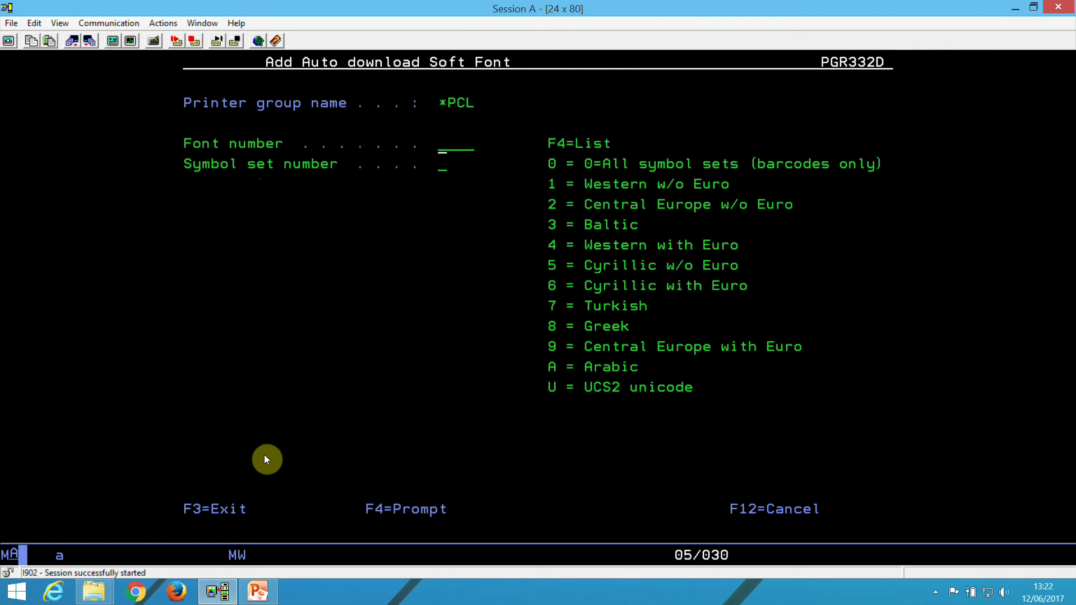
Select font number 5010 from the font list and enter symbol set 5.
key("F4")
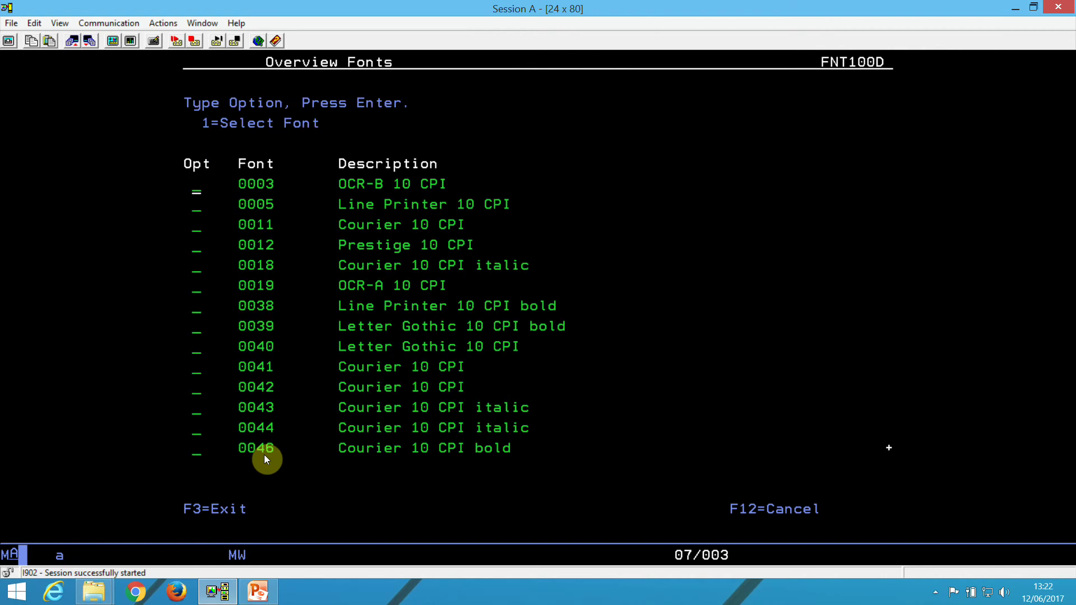
key("Page_Down")
key("Page_Down")
key("Page_Down")
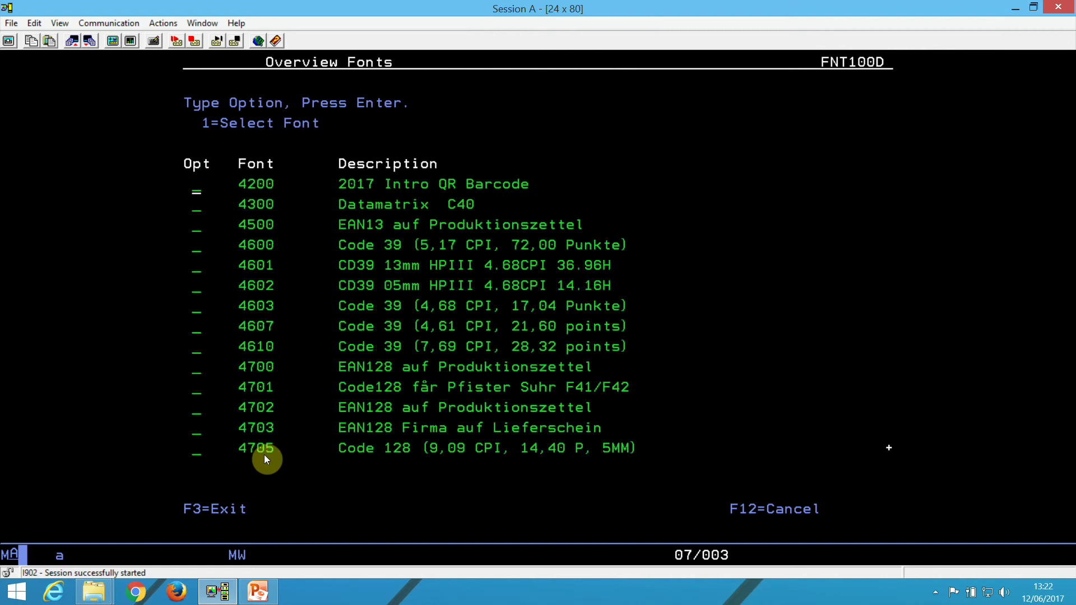
key("Page_Down")
key("Page_Up")
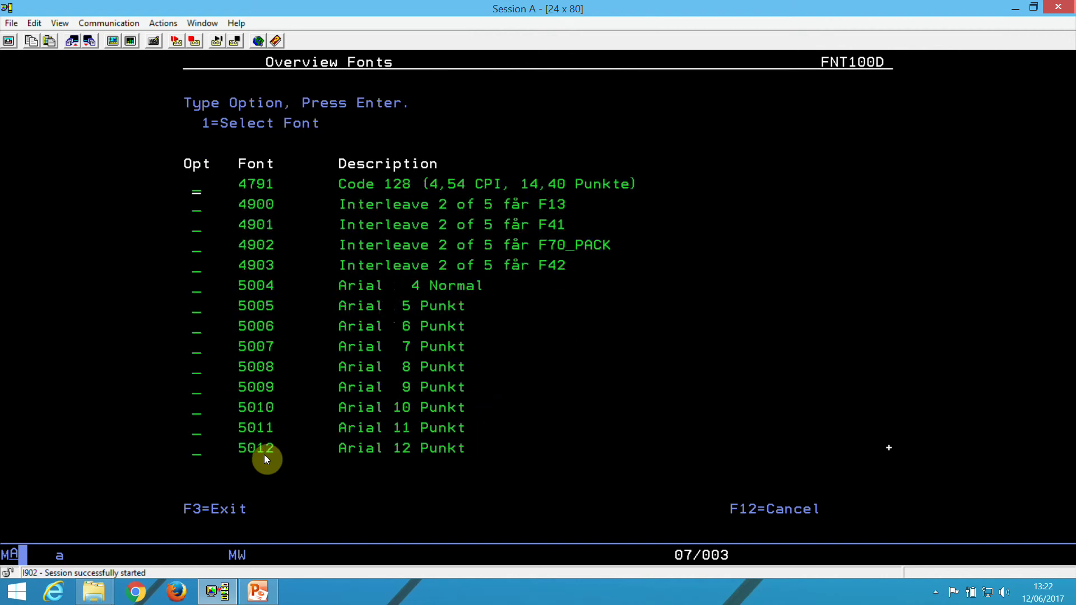
key("Down")
key("Down")
key("Down")
key("Down")
key("Down")
key("Down")
key("Down")
key("Down")
key("Down")
key("Down")
key("Down")
type("1")
key("Return")
key("Tab")
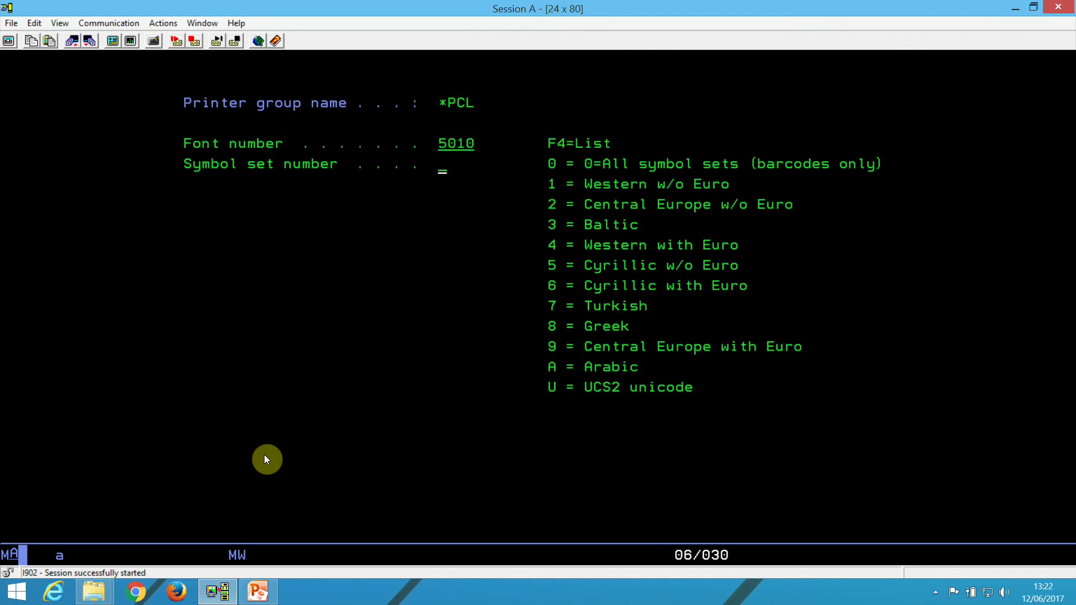
type("5")
key("Return")
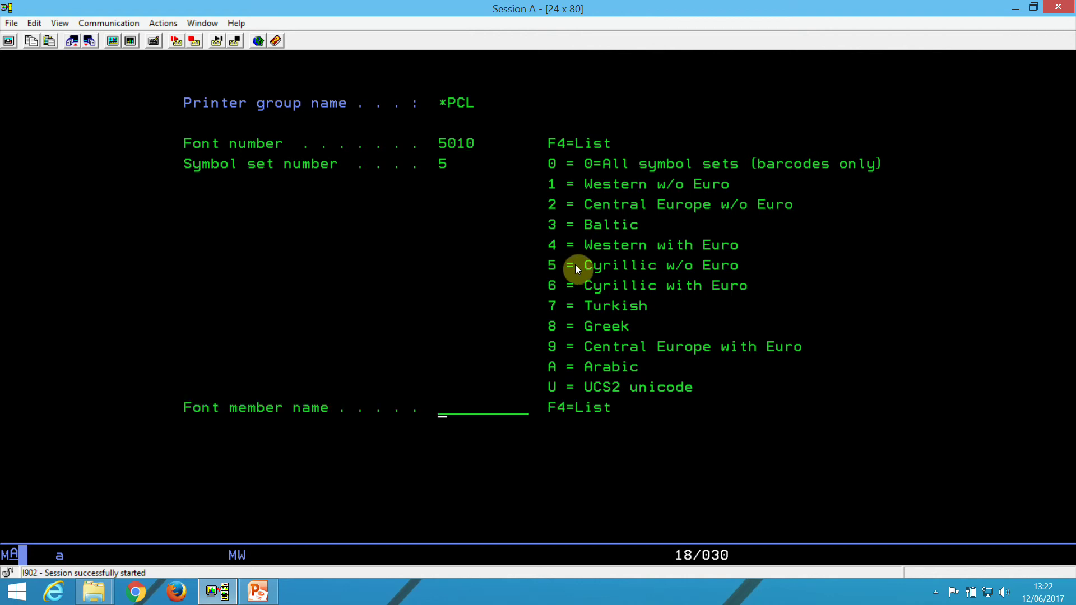
Choose ARIAL_CYR as the soft font member and confirm the 5010 entry.
key("F4")
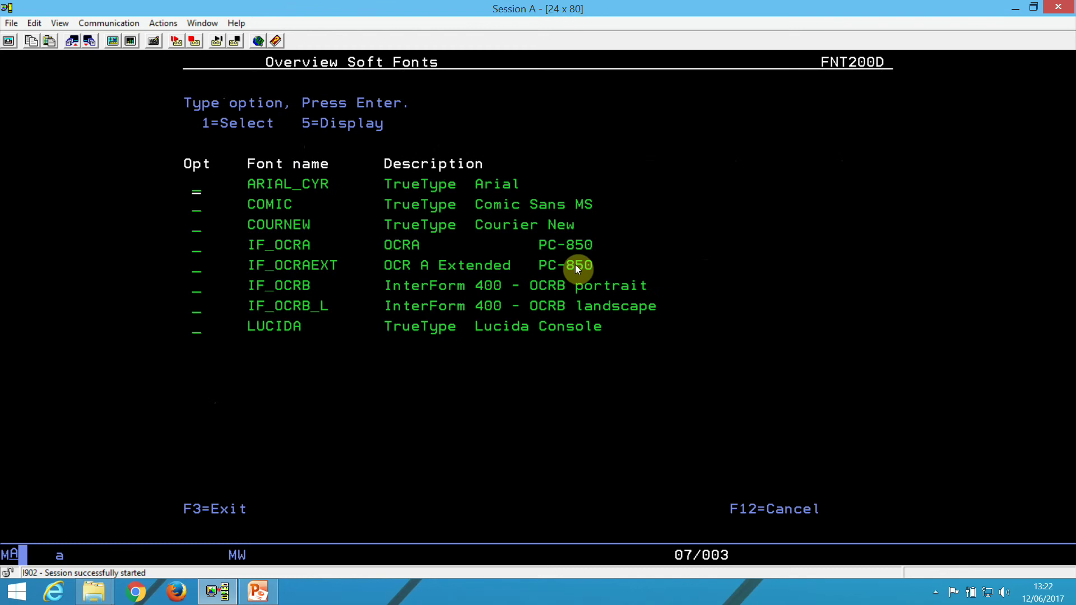
type("1")
key("Return")
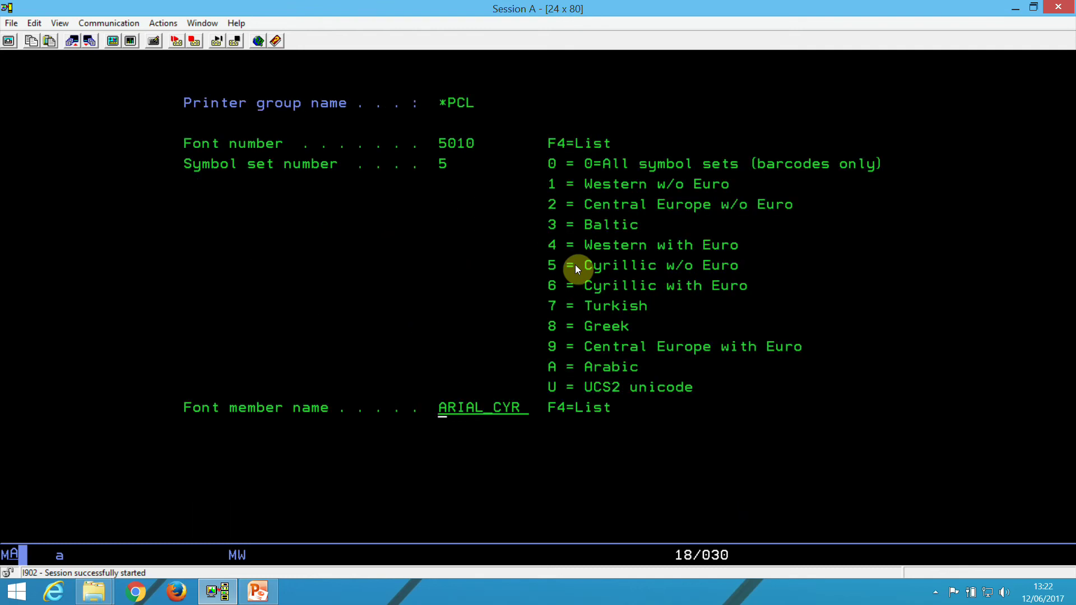
key("Return")
Return to the main menu and open the monitored output queues list (option 5, 1).
key("F12")
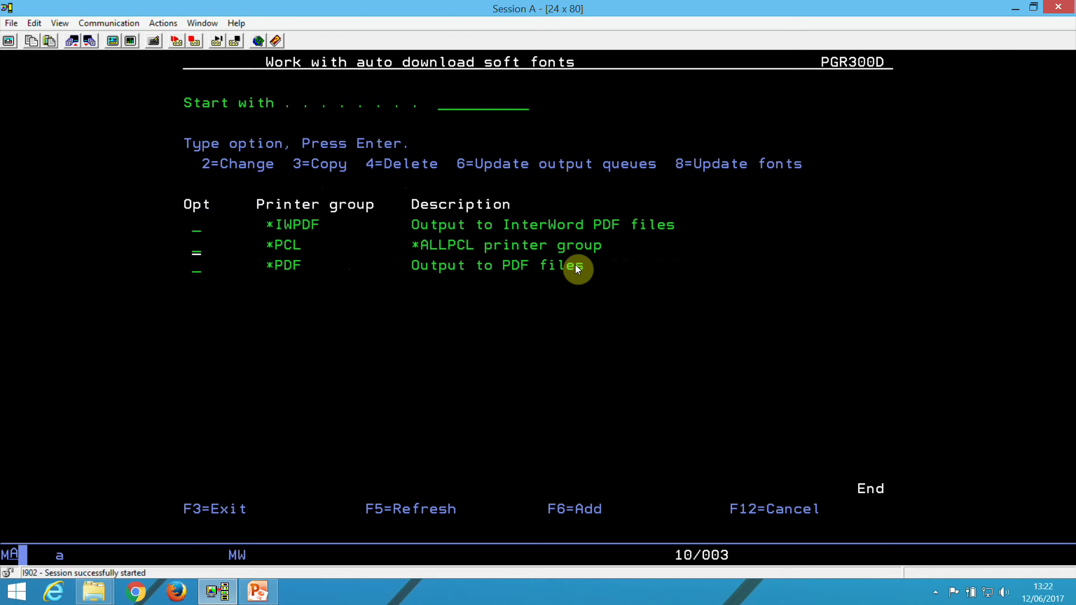
key("F12")
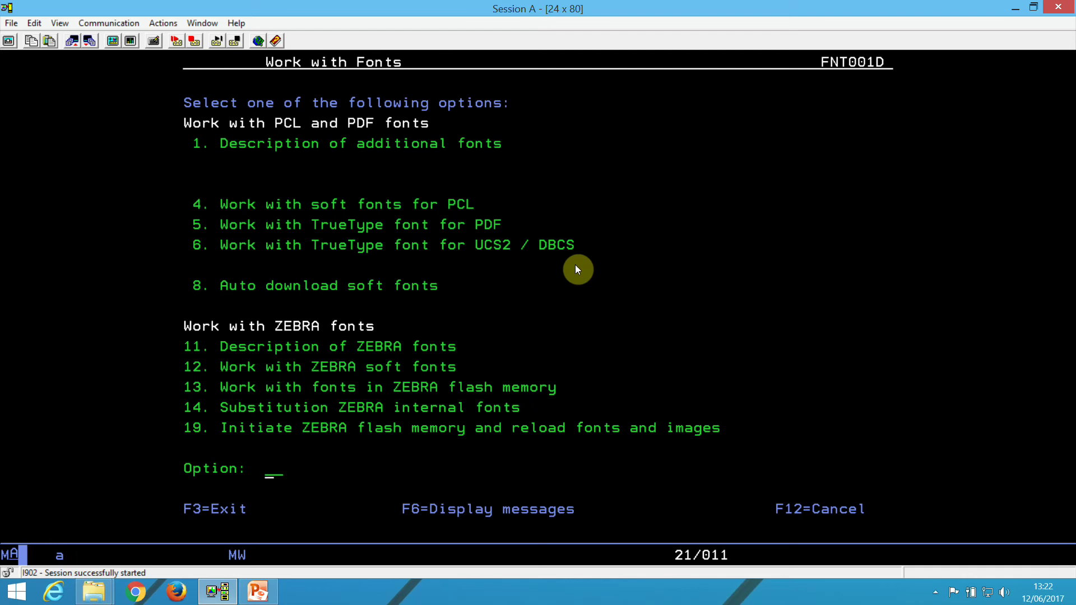
key("F12")
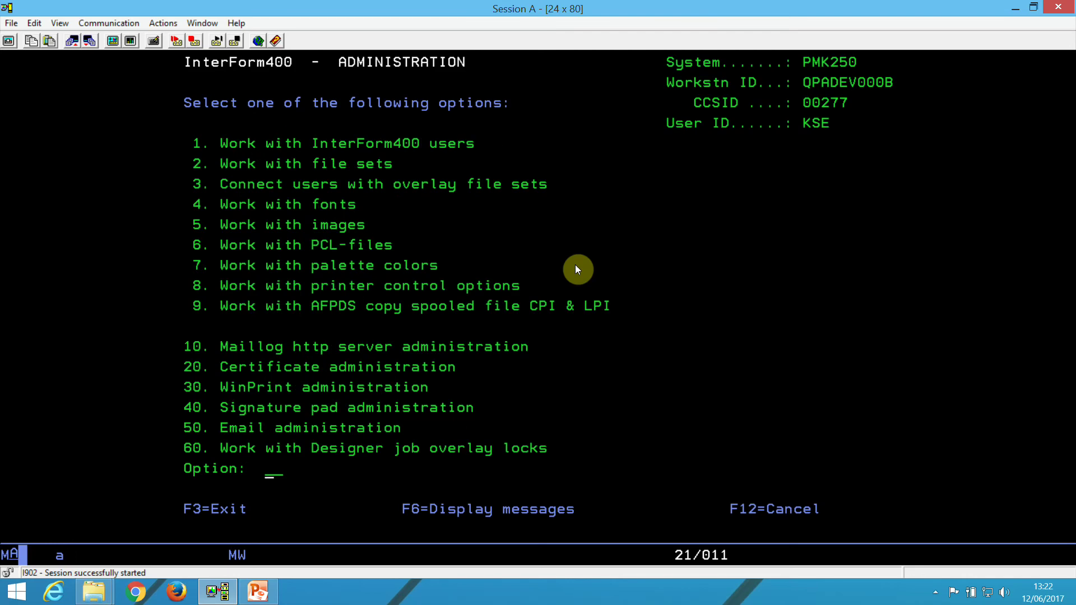
key("F12")
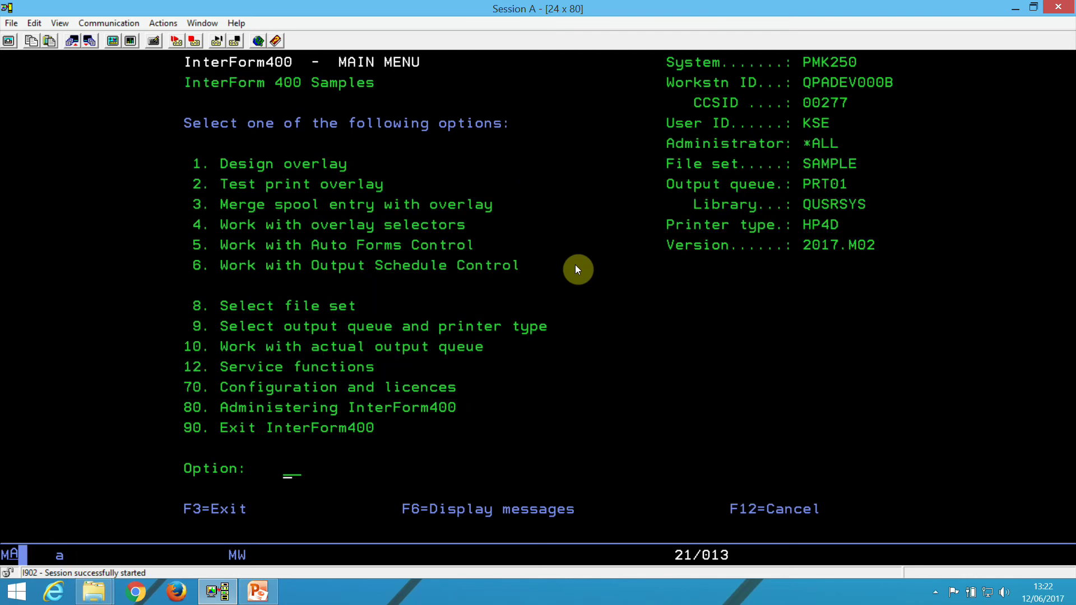
type("5")
key("Return")
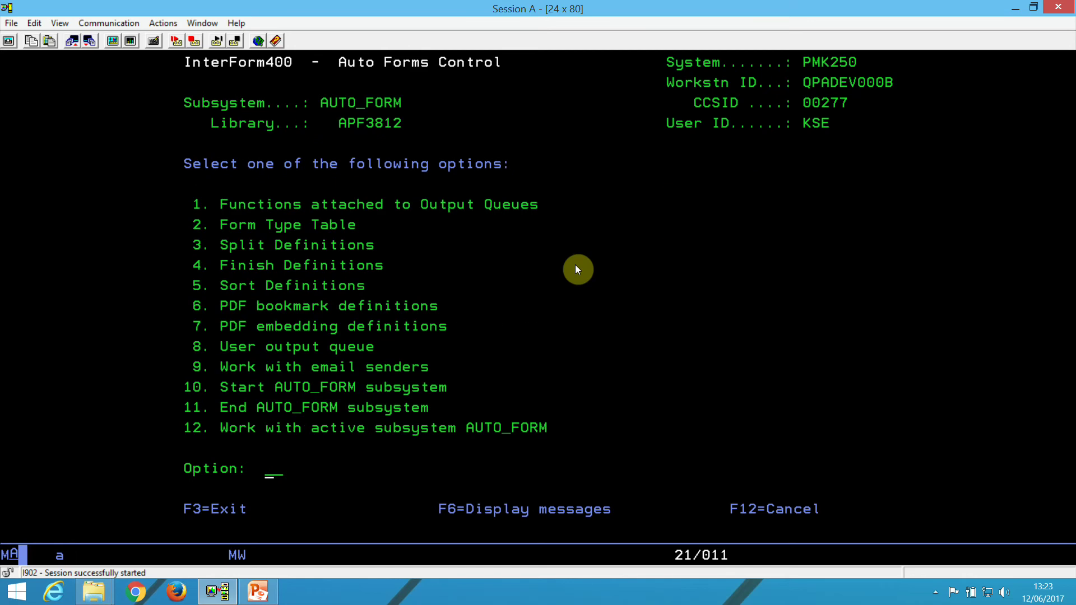
type("1")
key("Return")
Review the PRT01_IN definition and its attached merge functions.
key("Down")
key("Down")
key("Down")
key("Down")
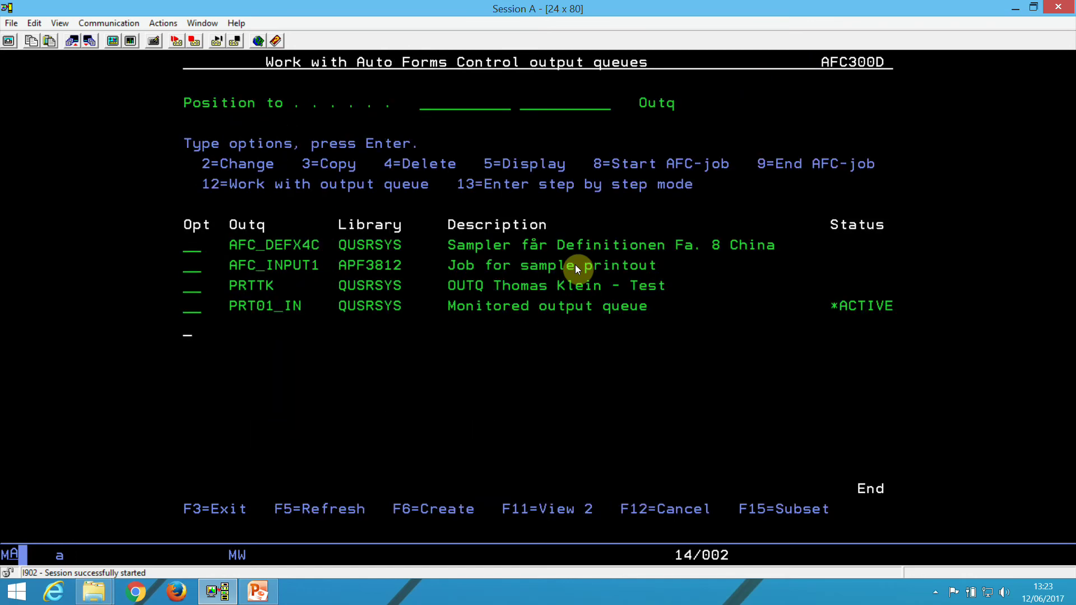
key("Up")
type("2")
key("Return")
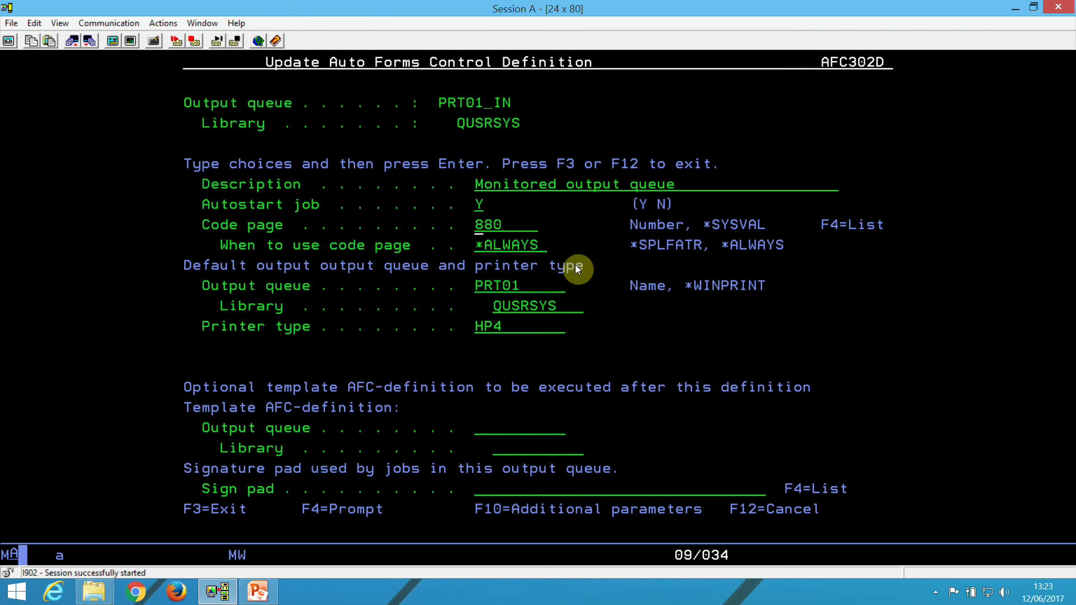
key("Return")
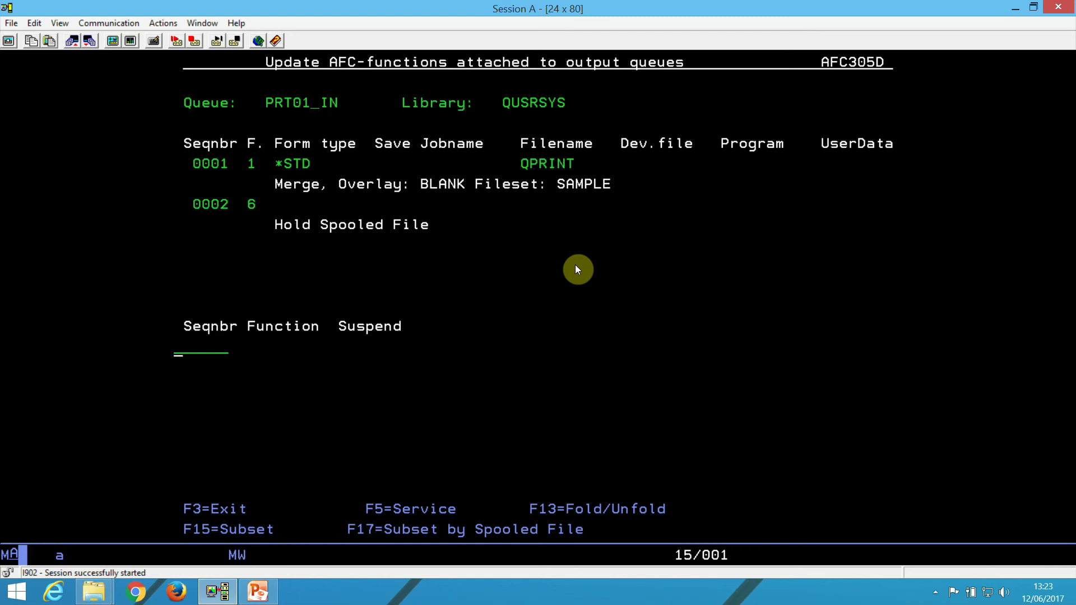
Open overlay BLANK from the main menu and review its settings.
key("F3")
key("F3")
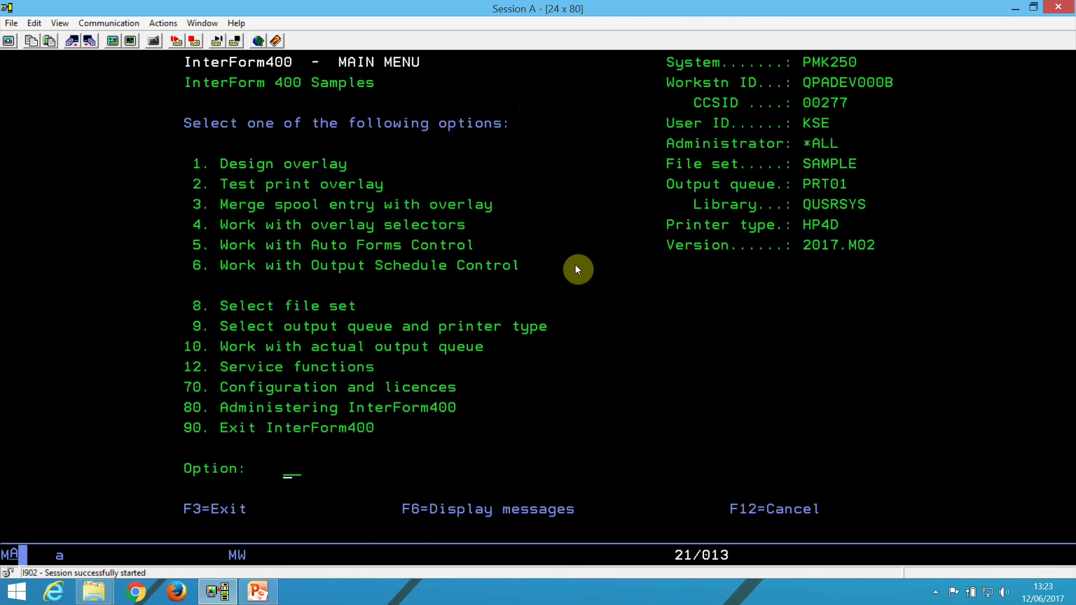
type("1")
key("Return")
type("BLANK")
key("Return")
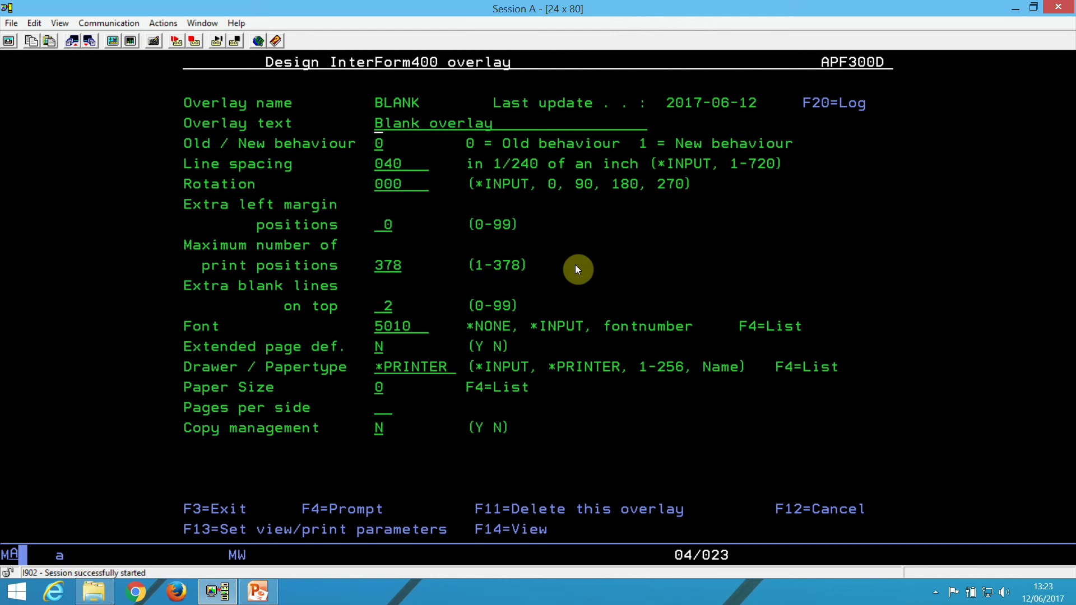
key("Tab")
key("Tab")
key("Tab")
key("Tab")
key("Tab")
key("Tab")
key("Tab")
key("Return")
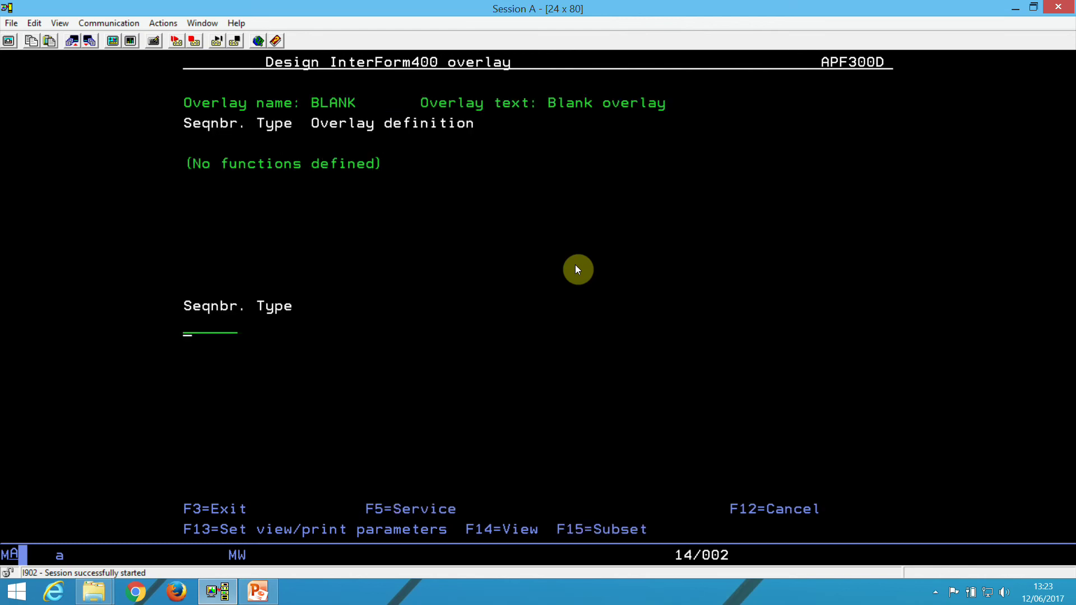
Go back to the main menu and reopen the Auto Forms Control menu.
key("F3")
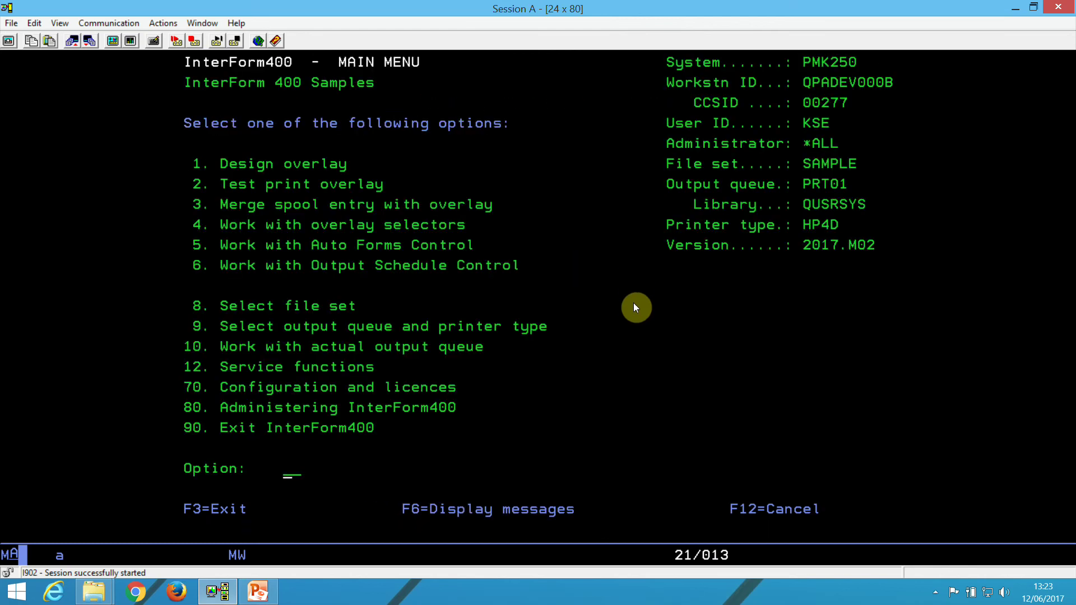
type("5")
key("Return")
Open the PRT01_IN output queue with option 12.
type("1")
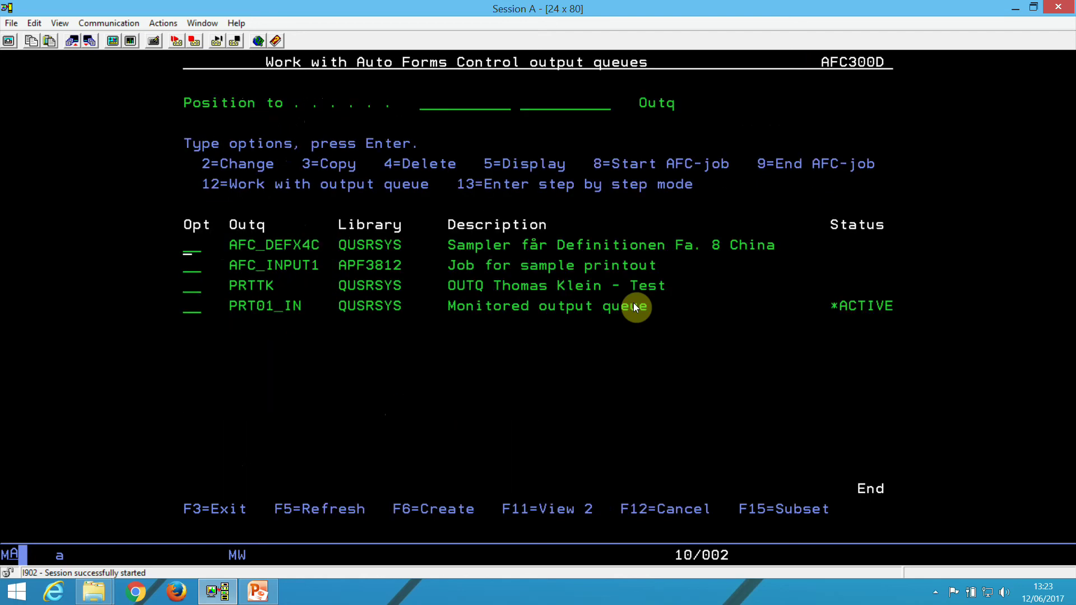
key("Down")
key("Down")
key("Down")
type("12")
key("Return")
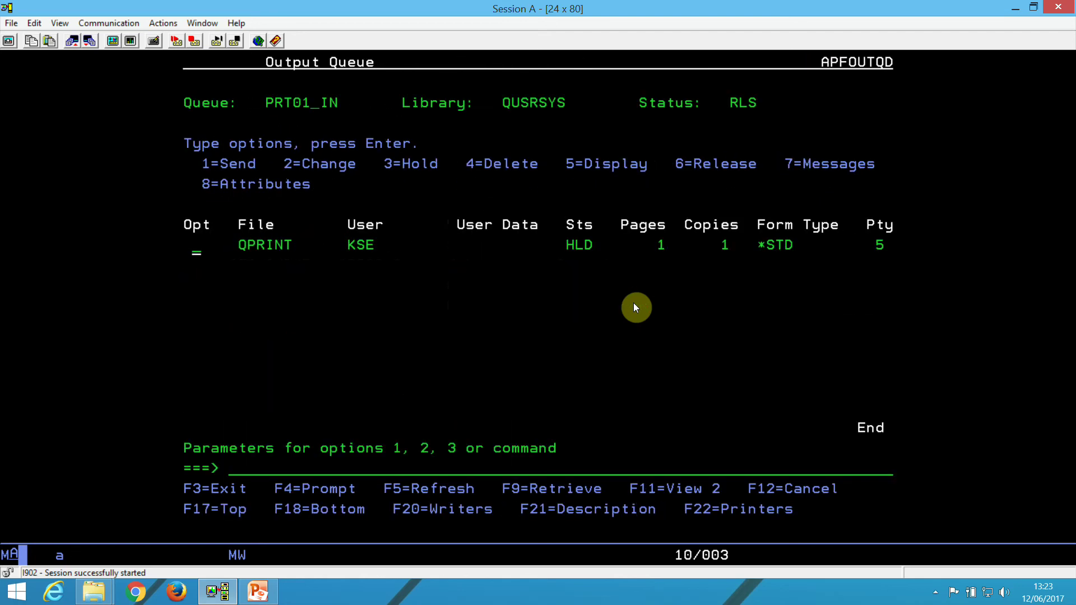
Release the held QPRINT spool file for merging, refresh, then hold it again.
type("6")
key("Return")
key("F5")
type("3")
key("Return")
Display the second merged APF3812 spool file from output queue PRT01.
key("F12")
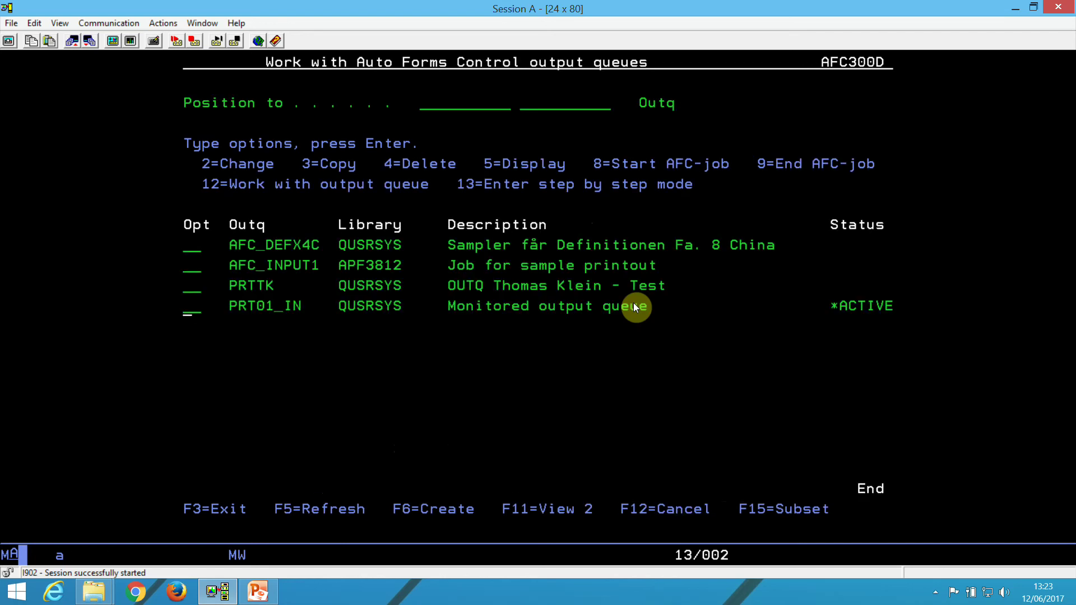
key("F12")
key("F12")
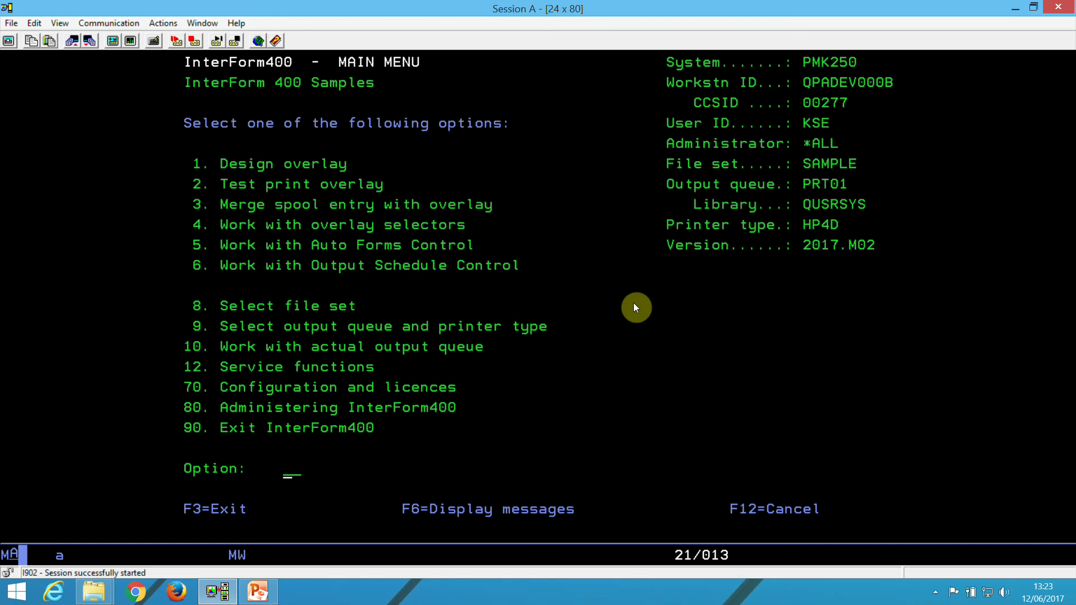
type("10")
key("Return")
key("Down")
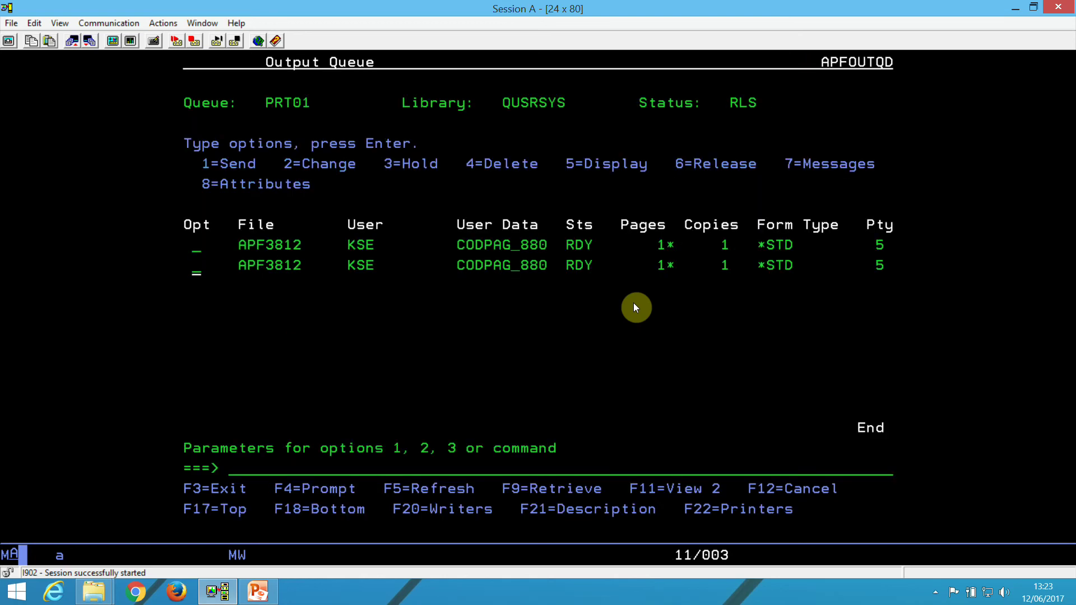
type("5")
key("Return")
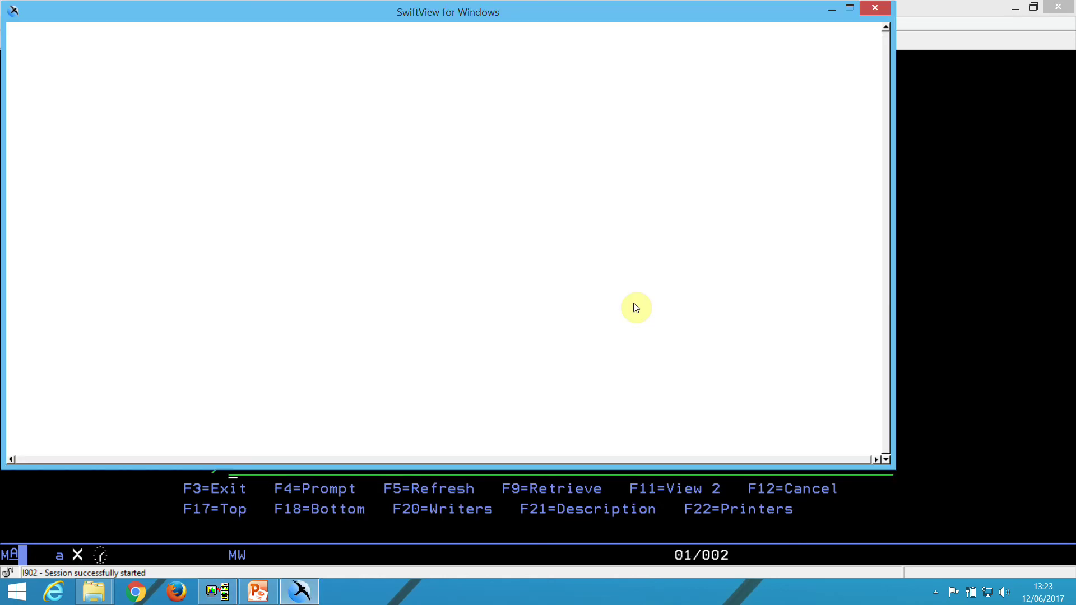
Maximize SwiftView to show the Print Key Output page's Cyrillic character table.
left_click(849, 14)
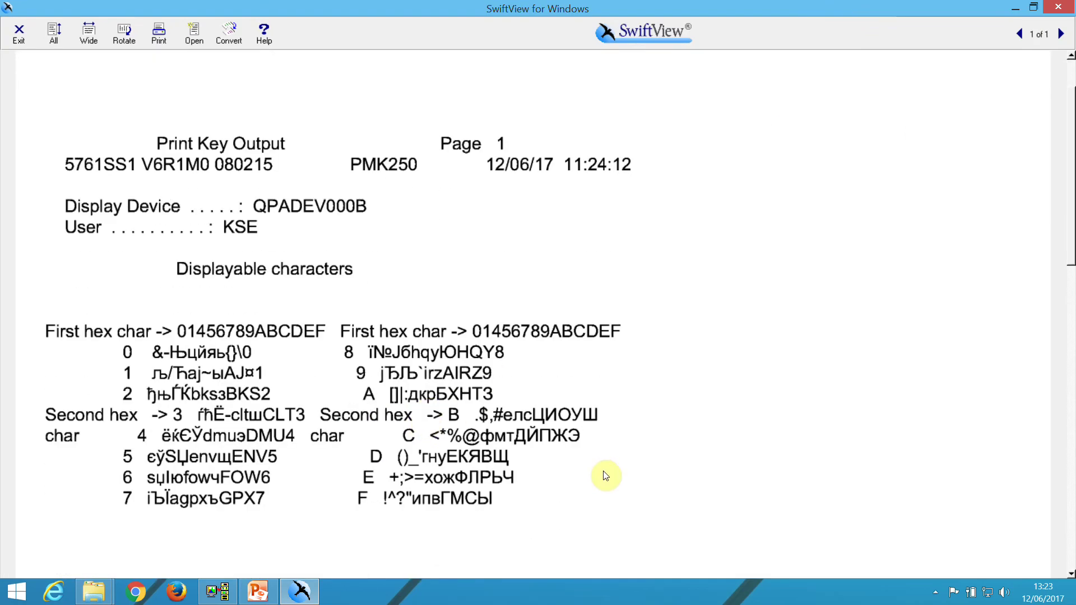